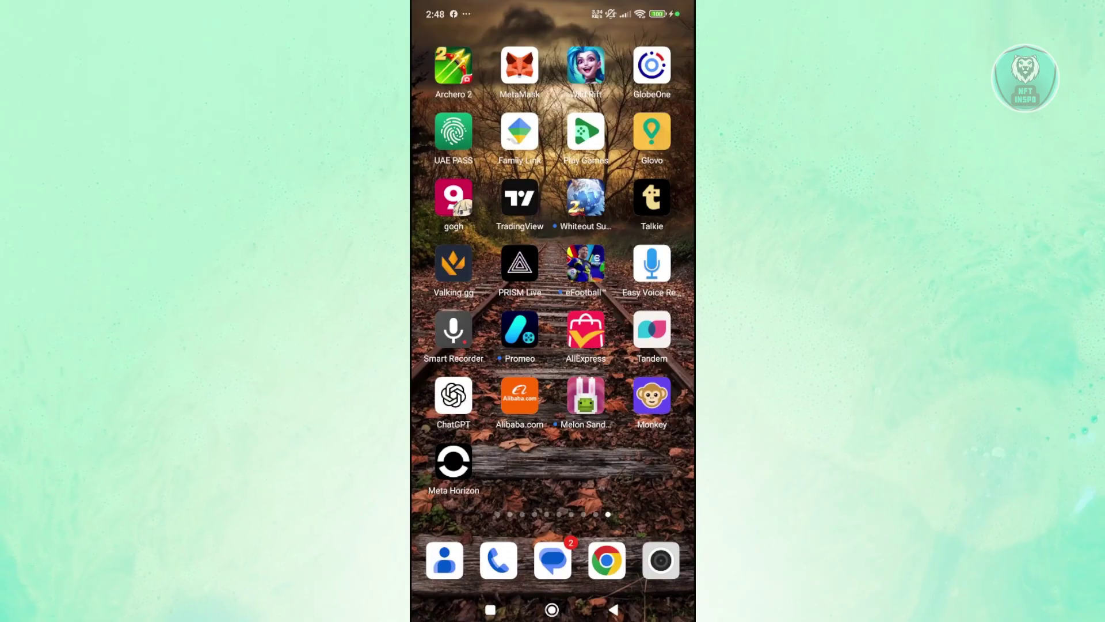
Launch Meta Horizon and go through Menu > Devices to start pairing a new headset
click(453, 462)
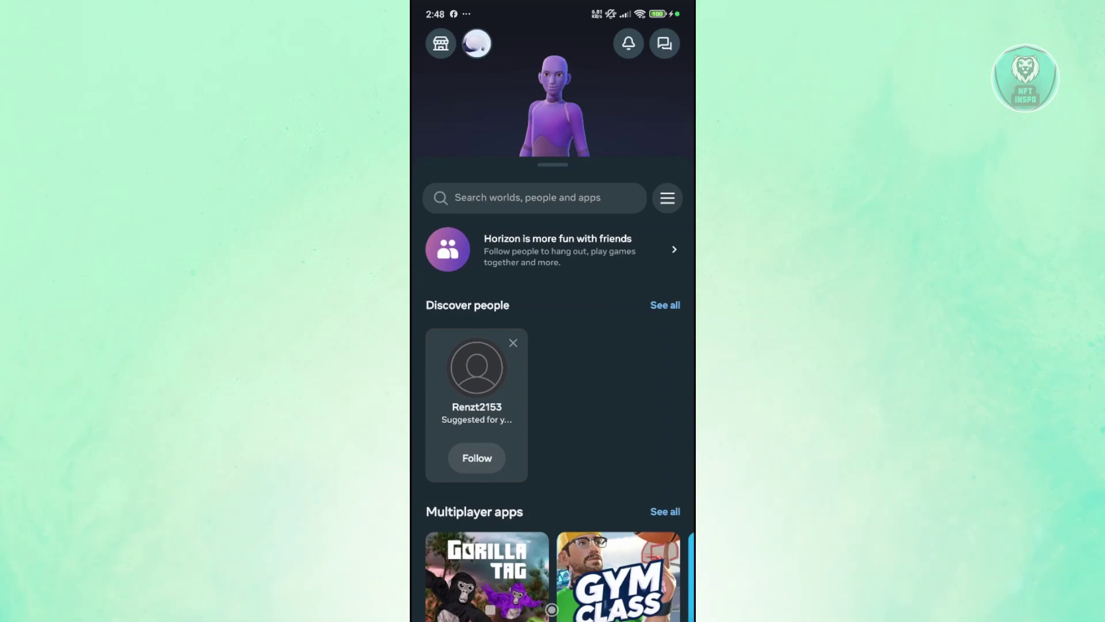
click(668, 198)
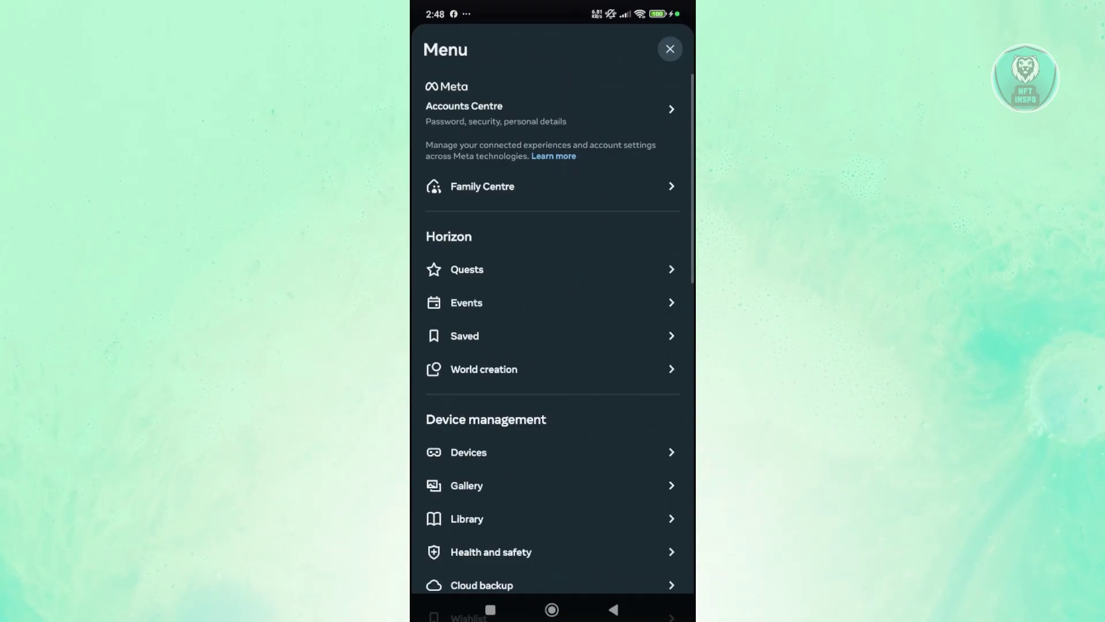
scroll(553, 345, down, 2)
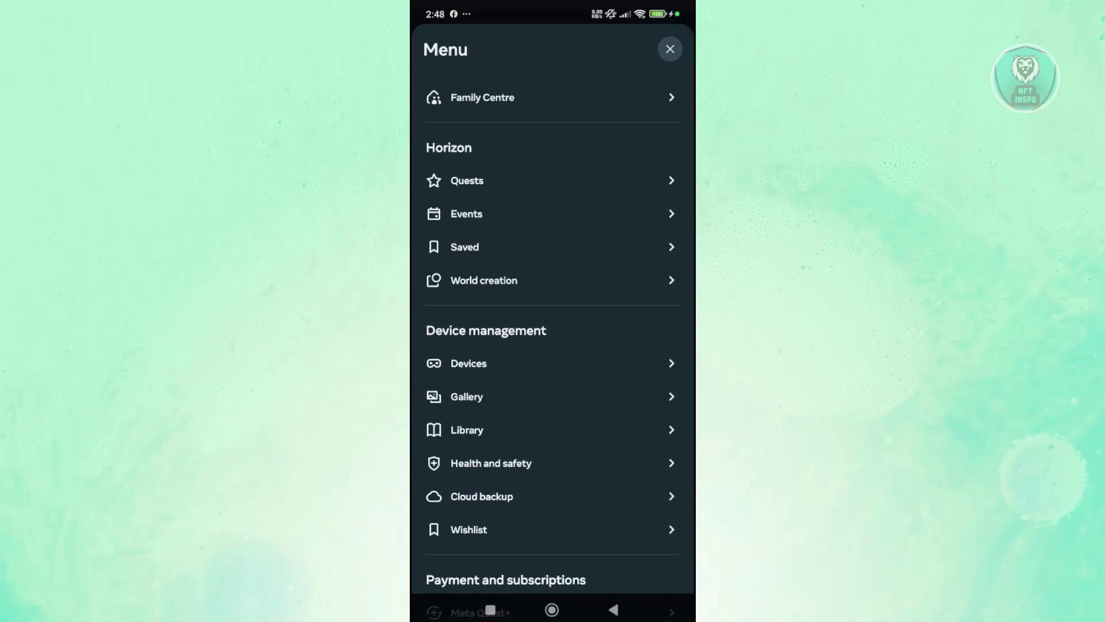
click(469, 363)
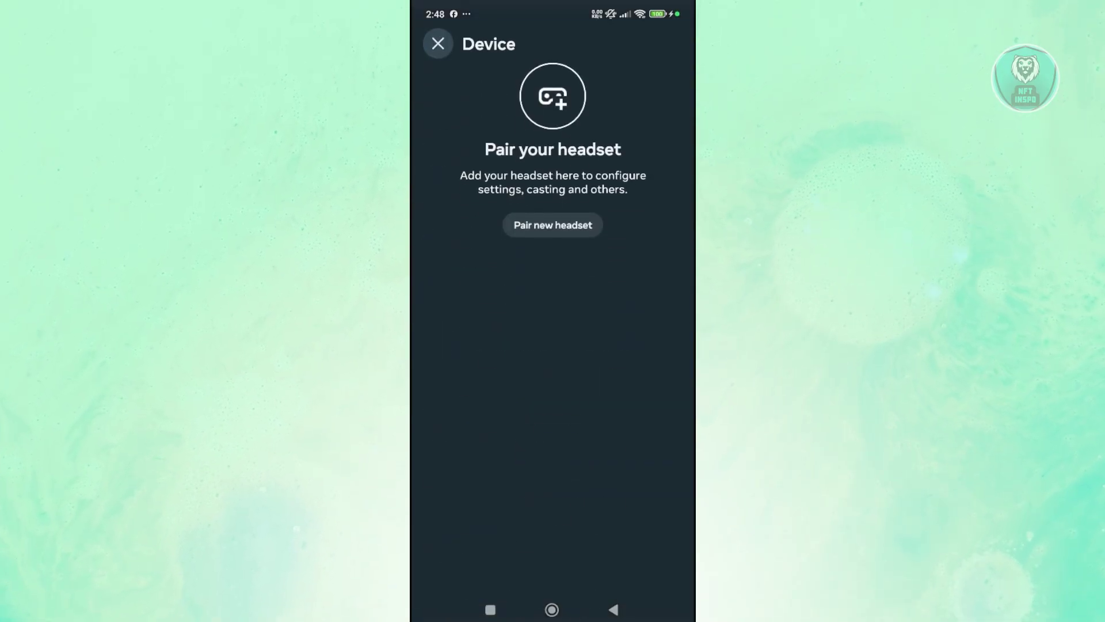
click(553, 225)
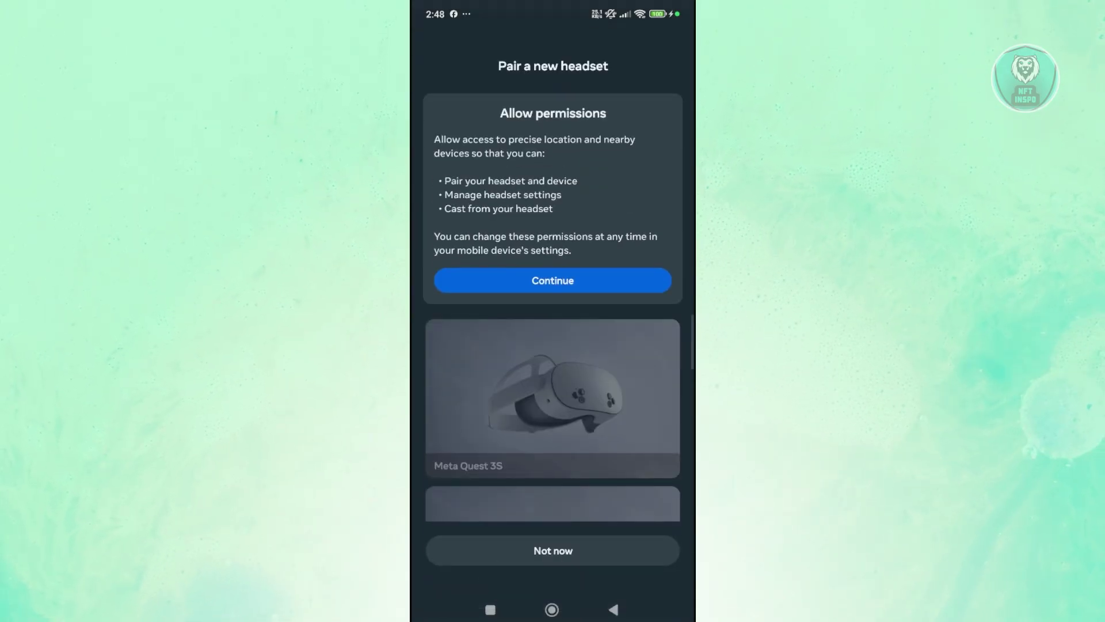
Allow location while using the app and nearby-device access, then turn Bluetooth on
click(553, 280)
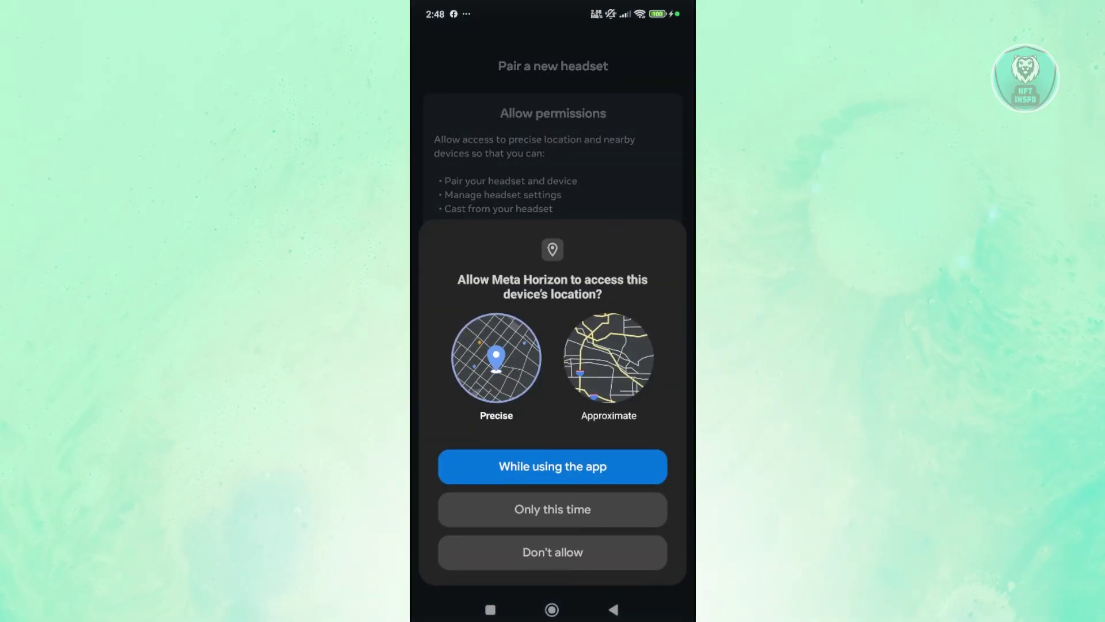
click(552, 466)
click(552, 509)
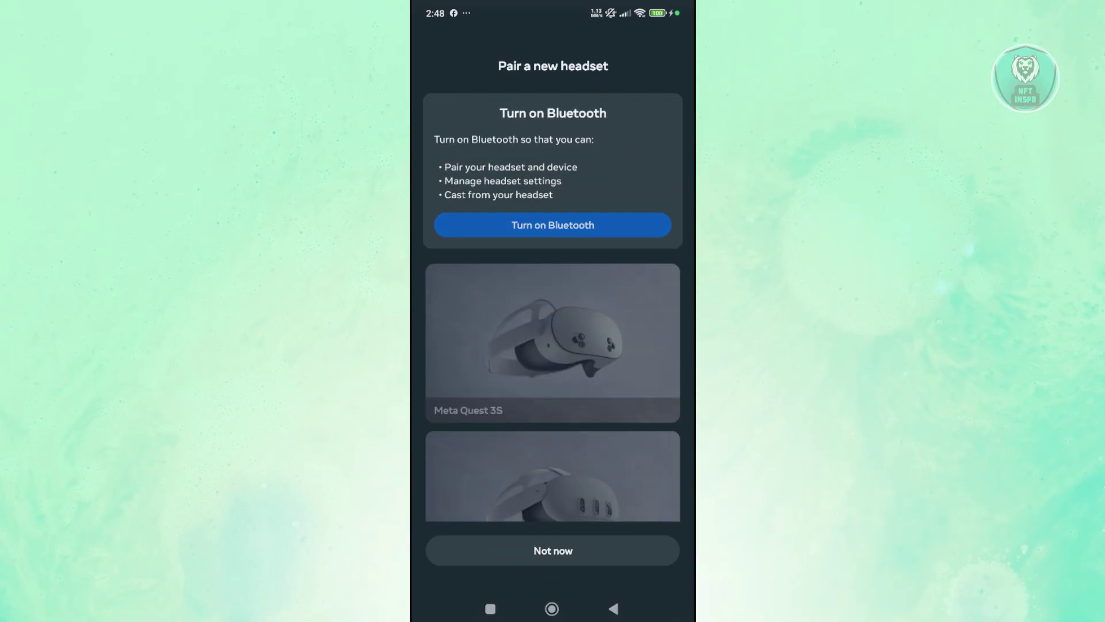
click(552, 225)
click(613, 550)
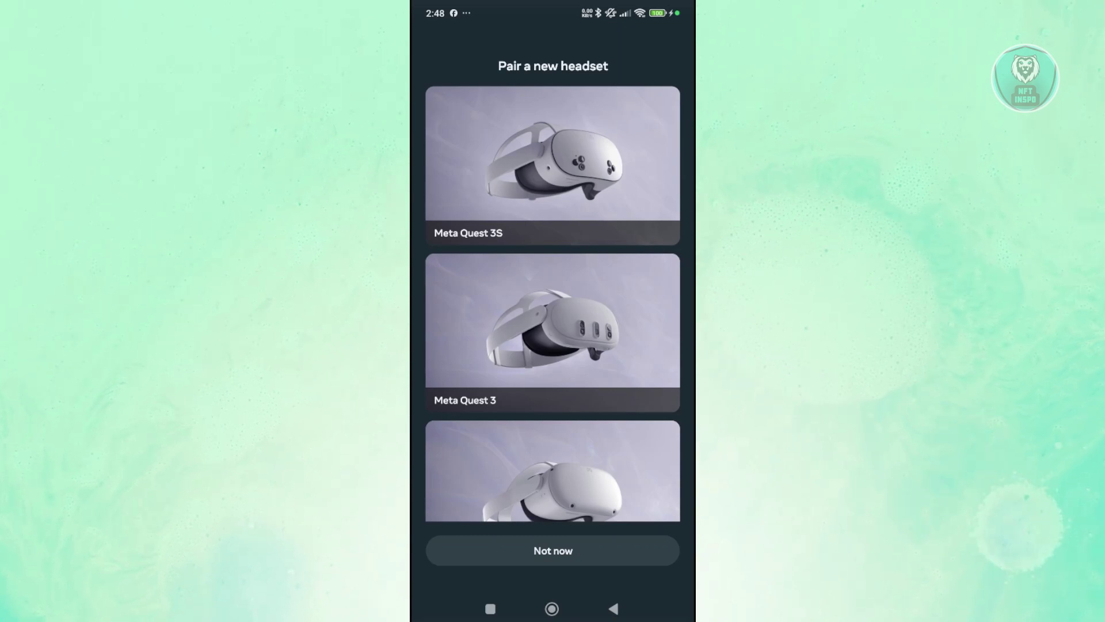
scroll(553, 303, down, 3)
scroll(553, 303, down, 3)
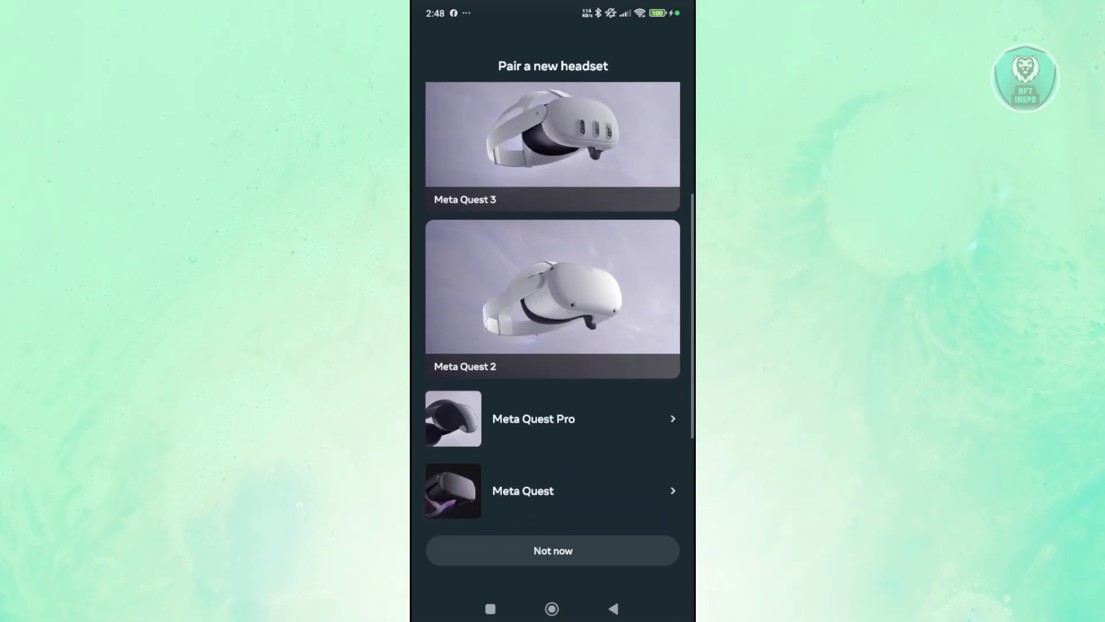
scroll(554, 303, up, 5)
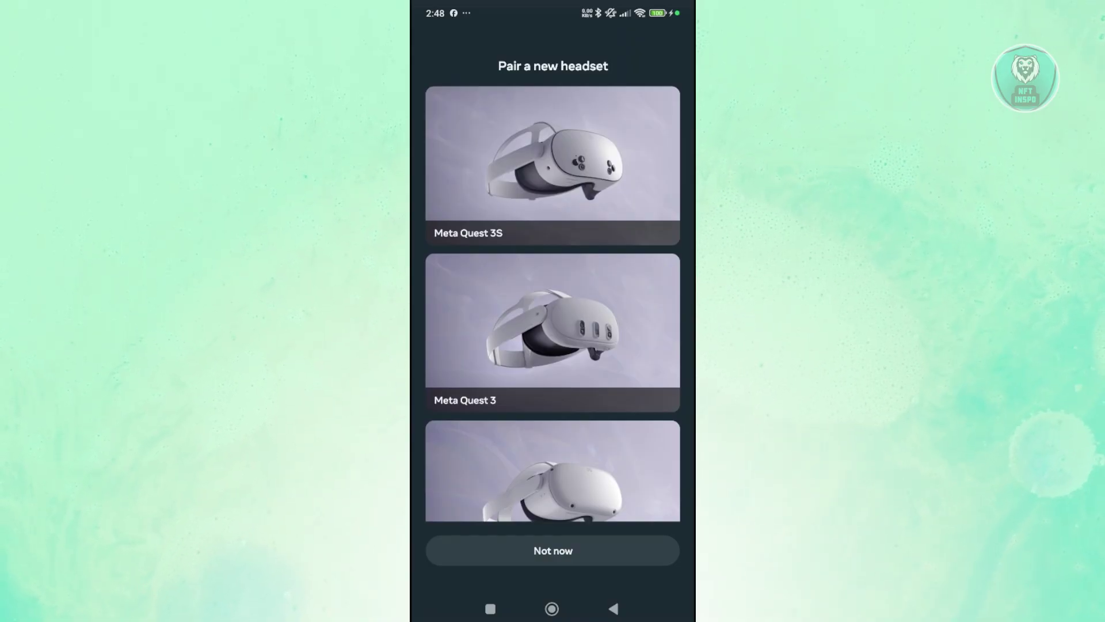
Choose the Meta Quest 3S card so the app searches for that headset
click(552, 165)
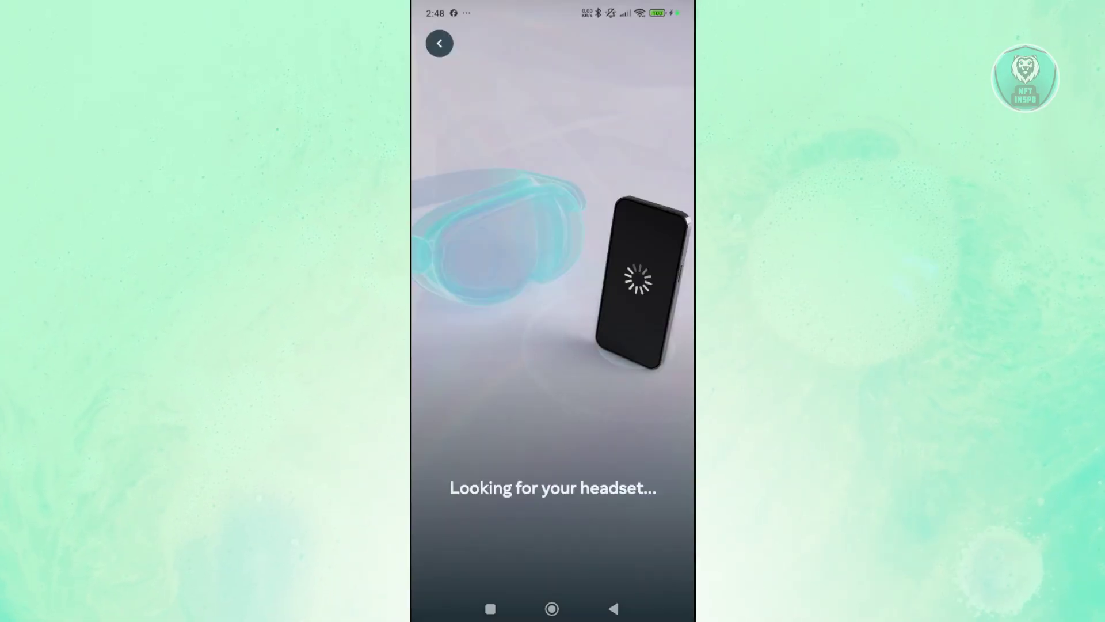